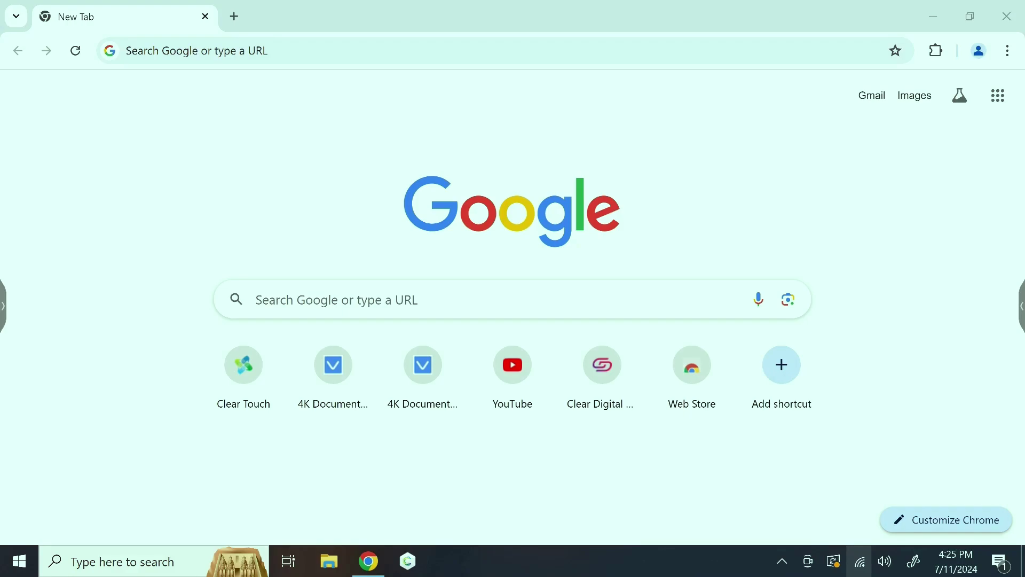
Choose the DC200_5G_147308 network from the Wi-Fi list and start connecting
{"action": "left_click", "coordinate": [860, 561]}
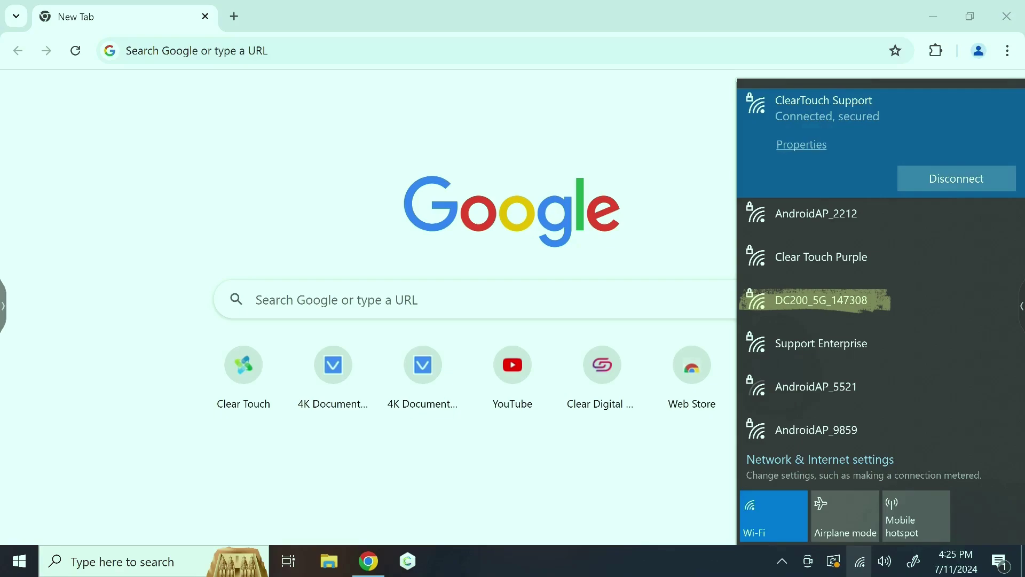
{"action": "left_click", "coordinate": [831, 300]}
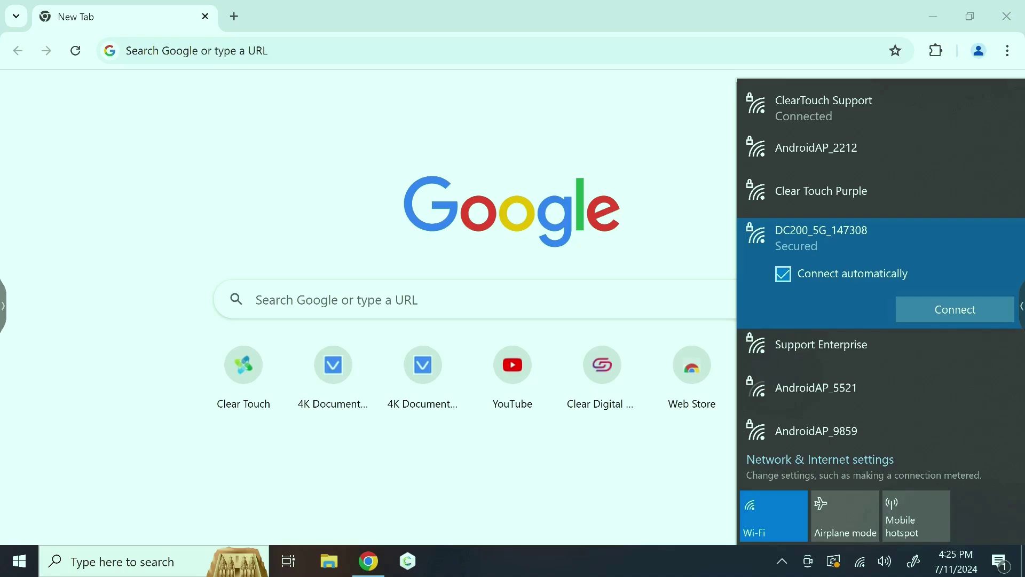
{"action": "left_click", "coordinate": [955, 309]}
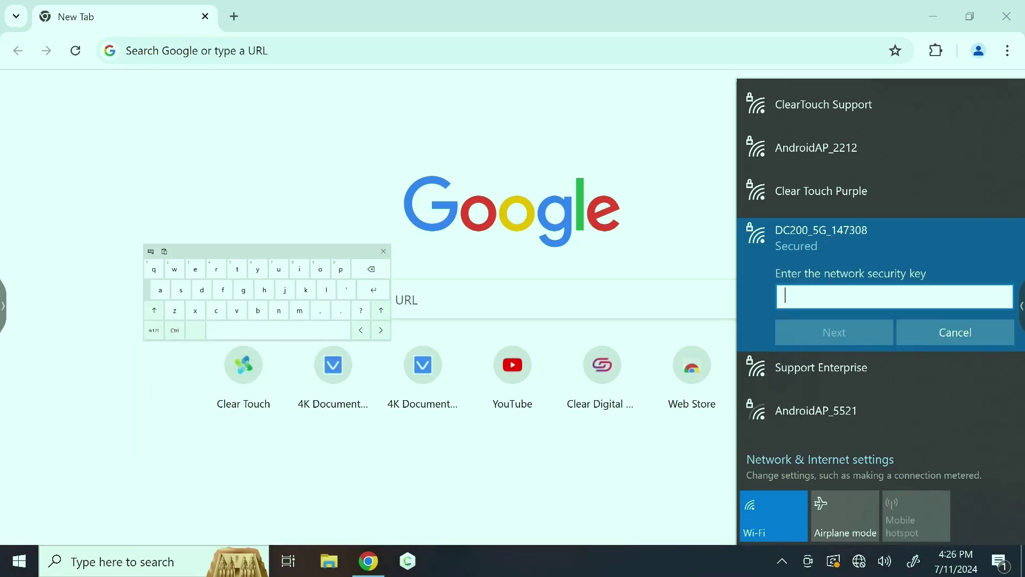
Enter the network security key on the touch keyboard and reveal it to check it
{"action": "left_click_drag", "start_coordinate": [267, 251], "coordinate": [484, 261]}
{"action": "left_click", "coordinate": [372, 340]}
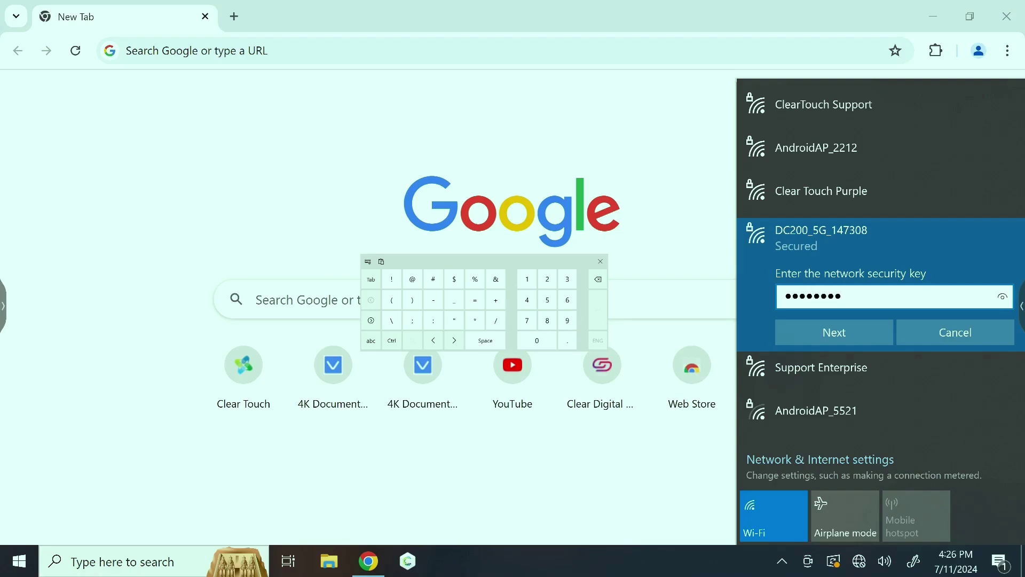
{"action": "left_click", "coordinate": [1002, 296]}
{"action": "left_click", "coordinate": [1002, 297]}
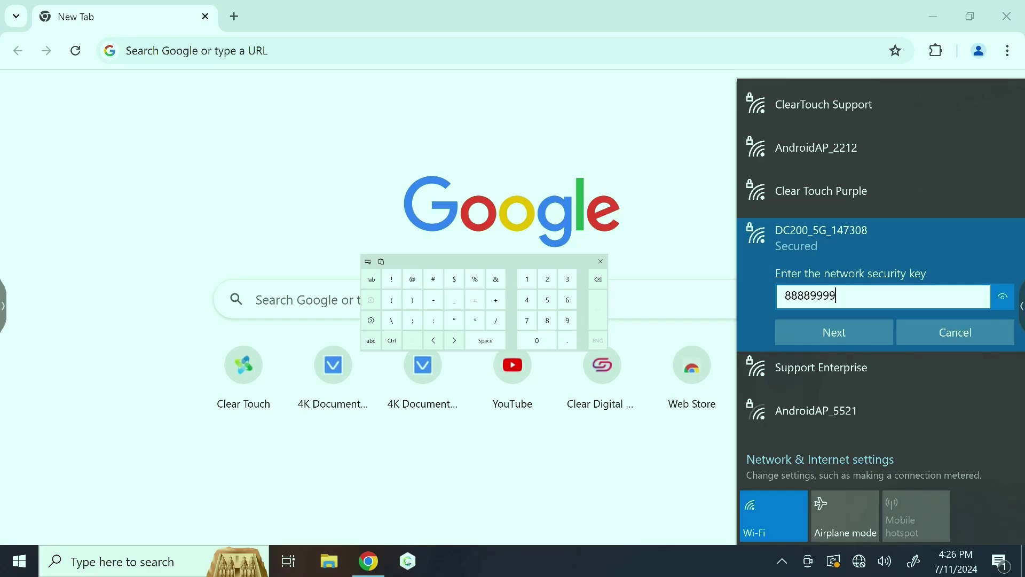
Submit the security key and answer the discoverability prompt to finish joining DC200_5G_147308
{"action": "key", "text": "Return"}
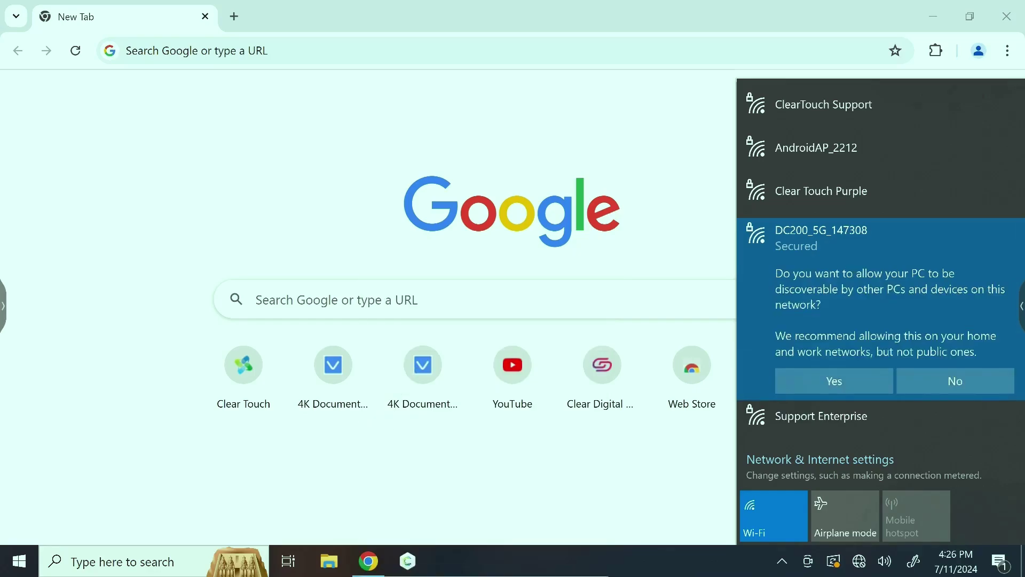
{"action": "key", "text": "Return"}
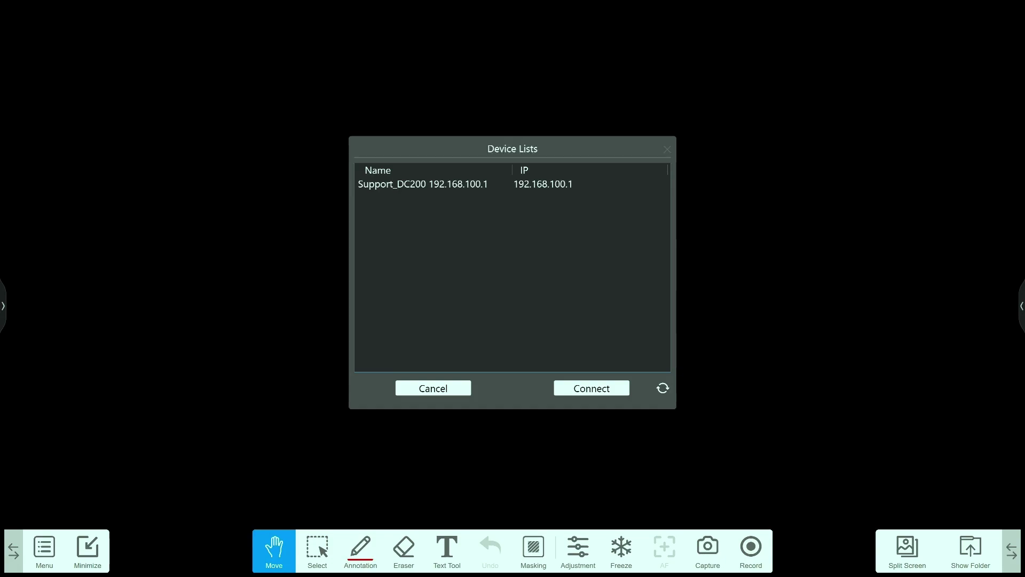
Connect DC Capture to Support_DC200 at 192.168.100.1 and dismiss the touch gesture reference
{"action": "left_click", "coordinate": [412, 183]}
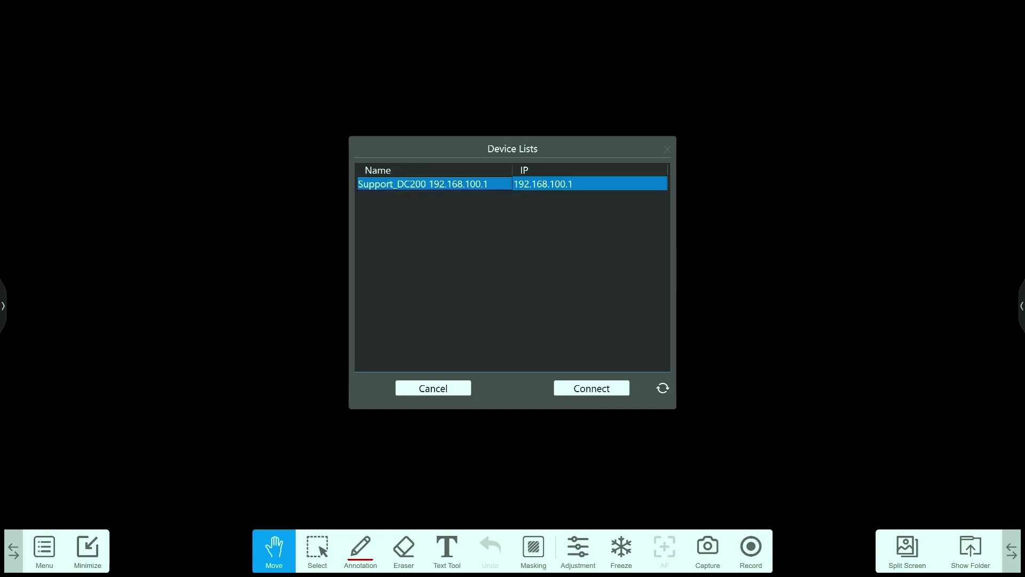
{"action": "left_click", "coordinate": [591, 388]}
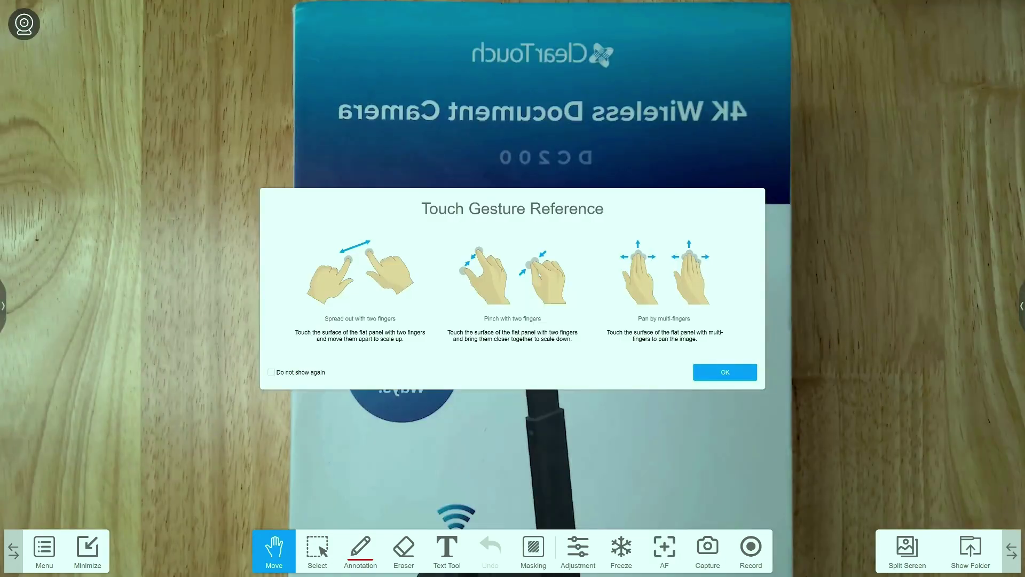
{"action": "left_click", "coordinate": [724, 371]}
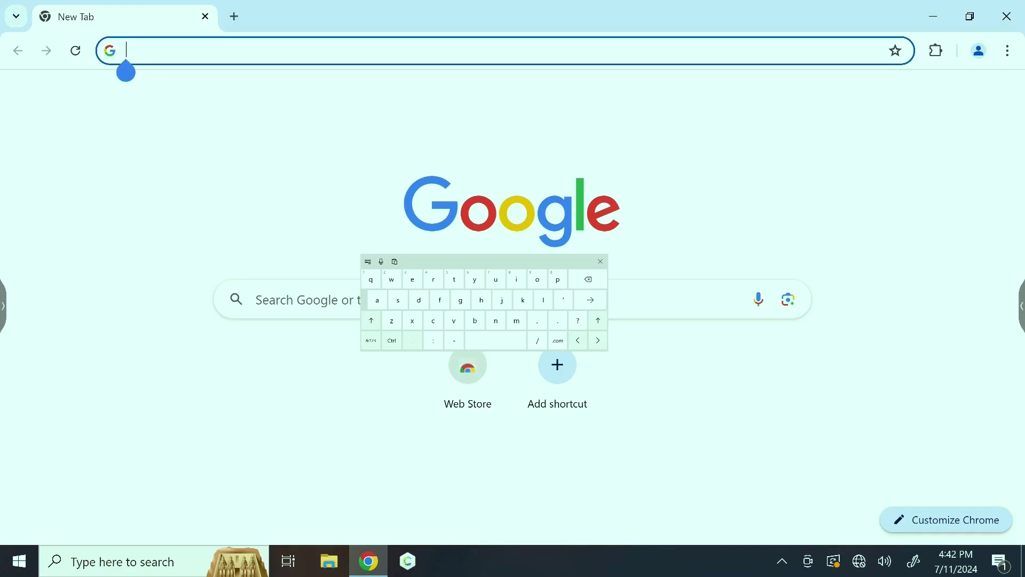
Open the camera's web page at 192.168.100.1 in Chrome
{"action": "left_click", "coordinate": [371, 340]}
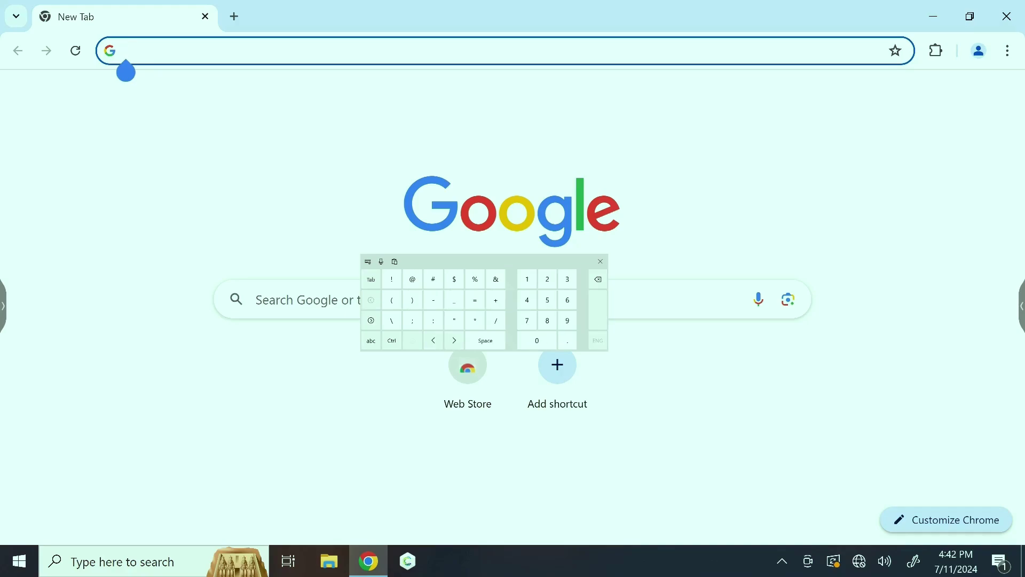
{"action": "type", "text": "192"}
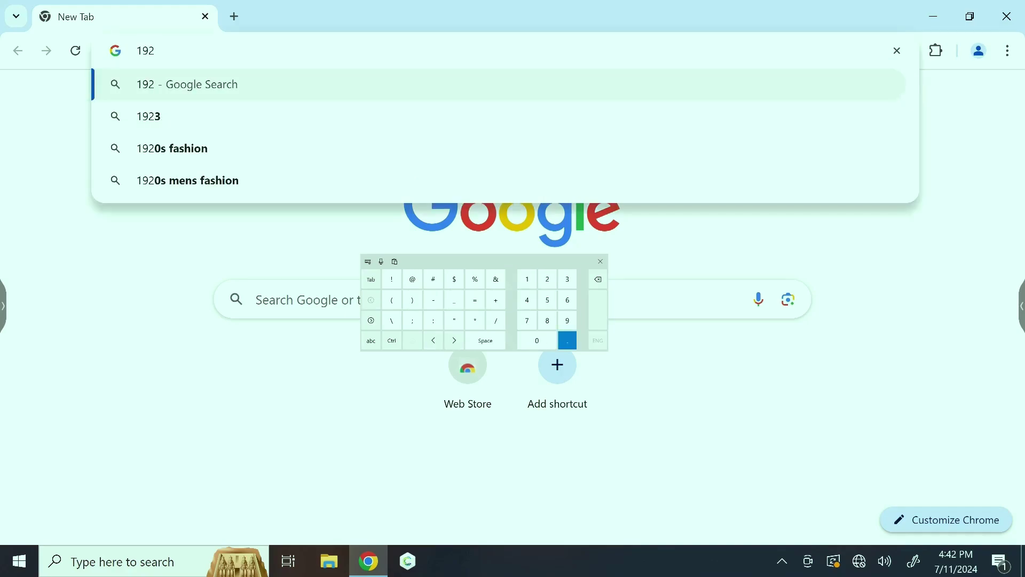
{"action": "type", "text": ".168"}
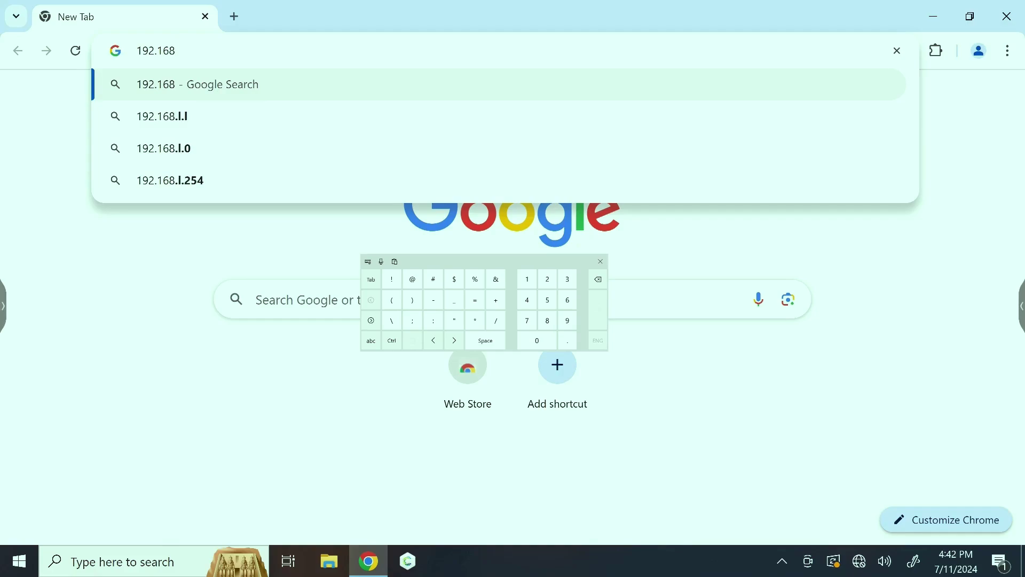
{"action": "type", "text": ".100"}
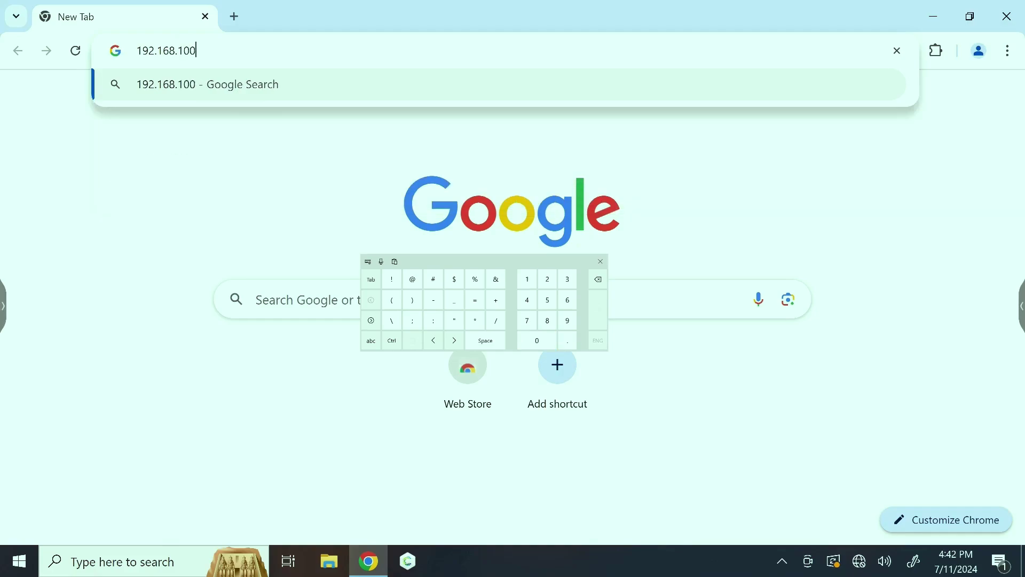
{"action": "type", "text": ".1"}
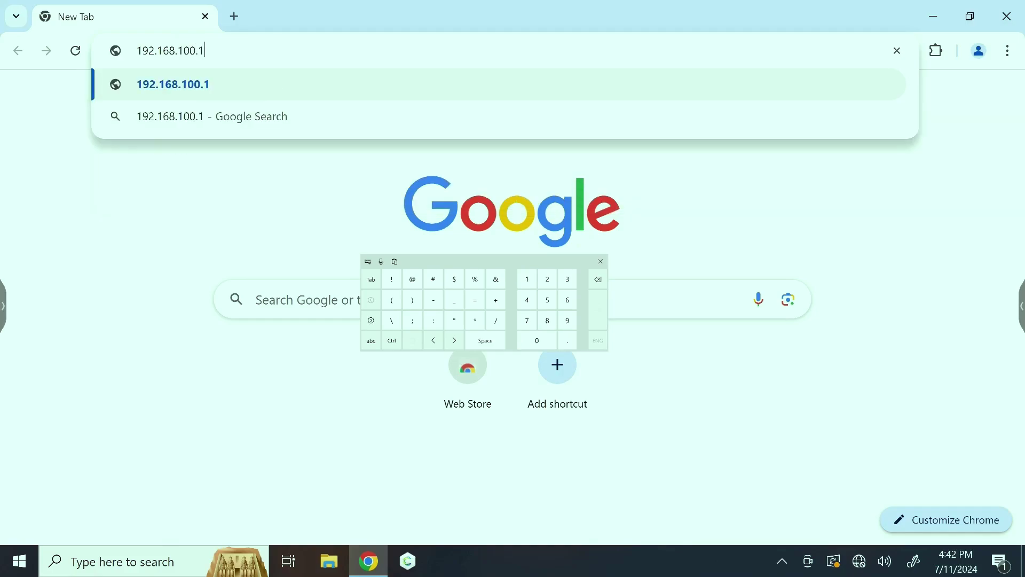
{"action": "key", "text": "Return"}
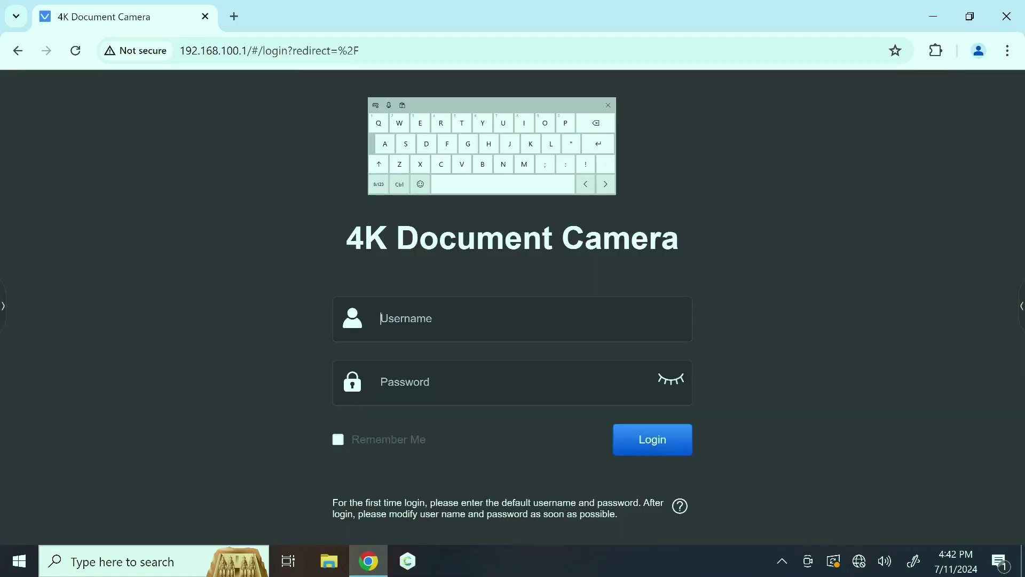
Log in with the default username and password to reach Live View
{"action": "type", "text": "a"}
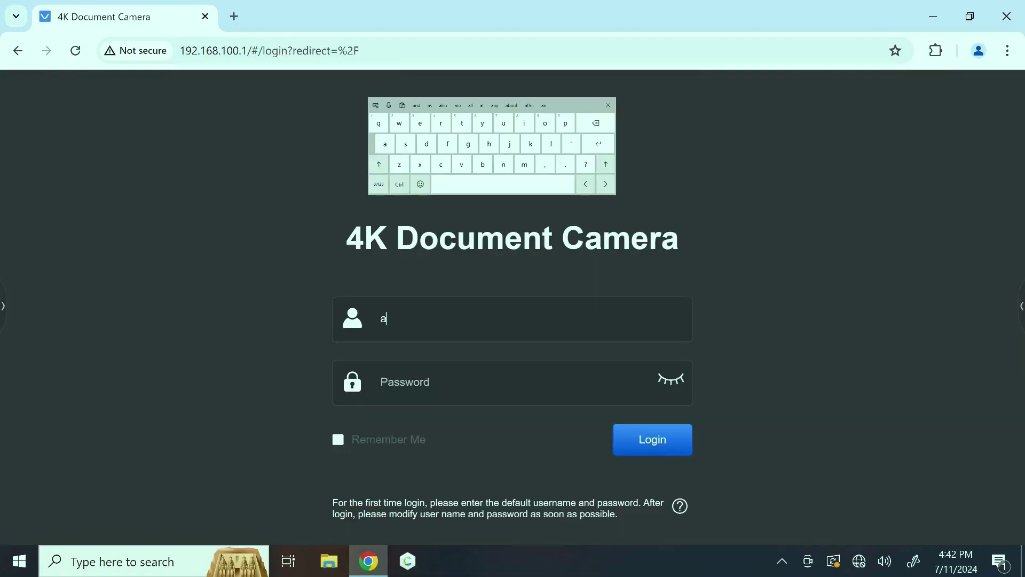
{"action": "type", "text": "dmin"}
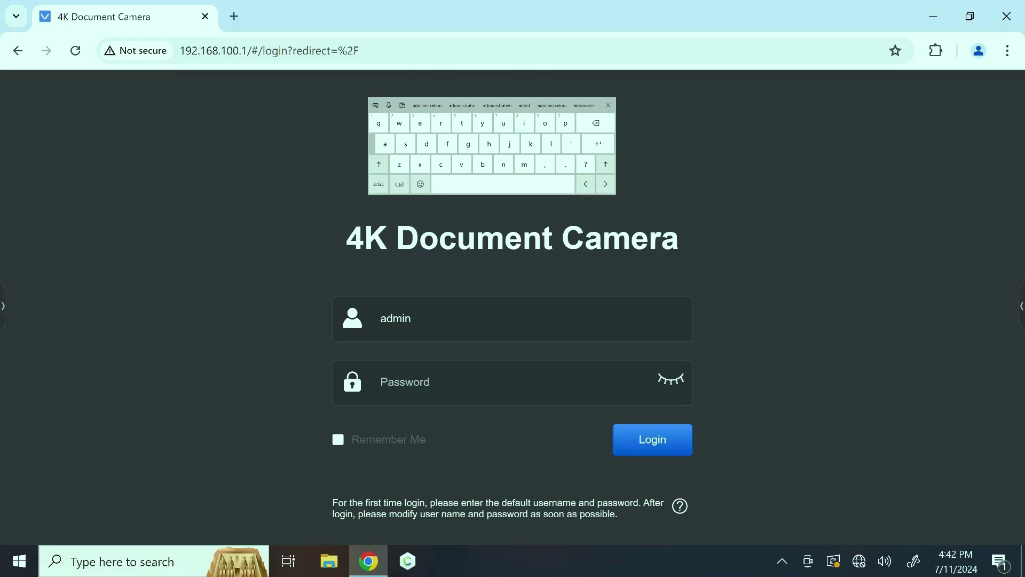
{"action": "left_click", "coordinate": [406, 381]}
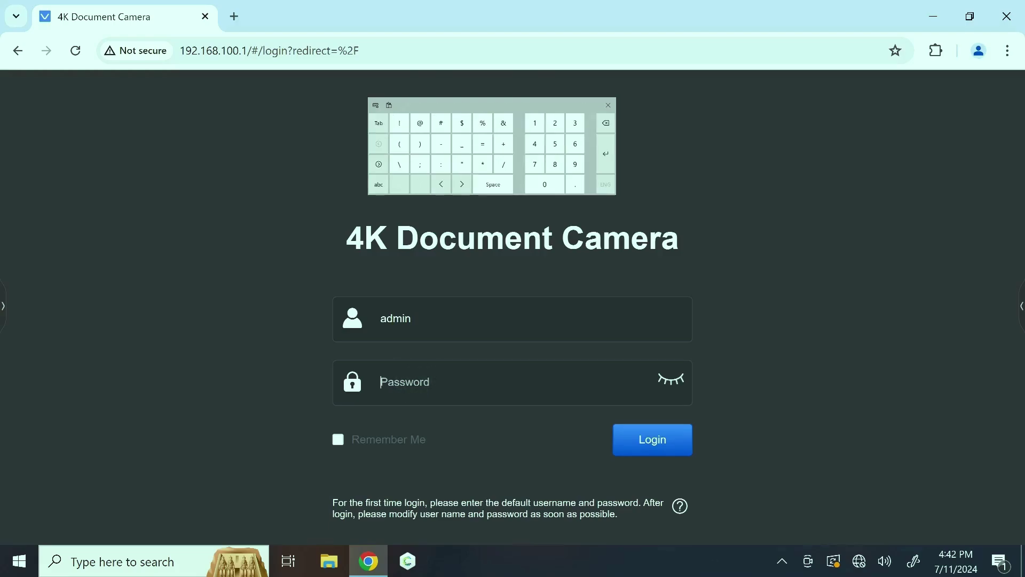
{"action": "type", "text": "9999"}
{"action": "key", "text": "Return"}
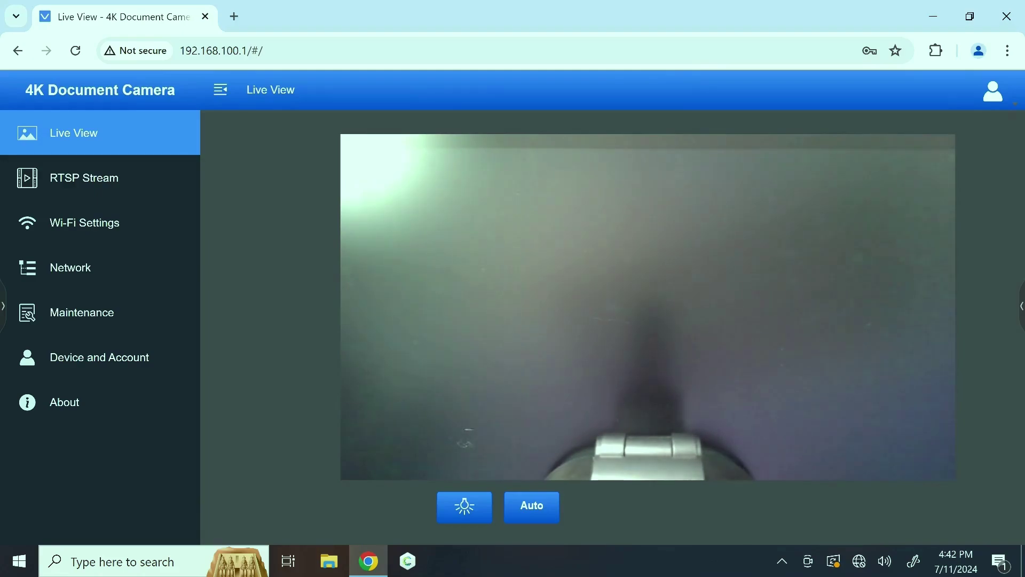
Save the device name Support_DC200 under Device and Account, then view Wi-Fi Settings
{"action": "left_click", "coordinate": [99, 356]}
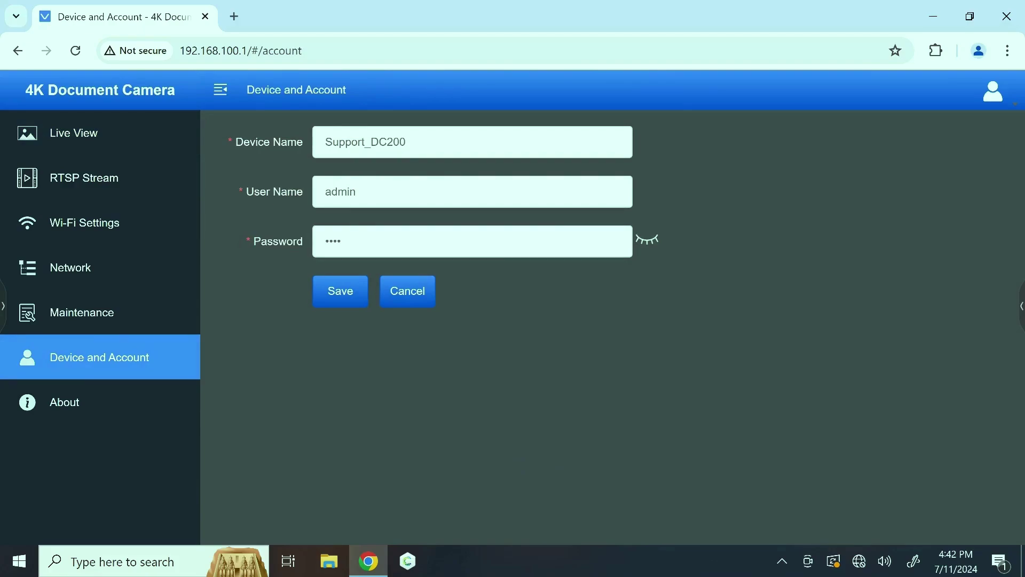
{"action": "left_click", "coordinate": [472, 142]}
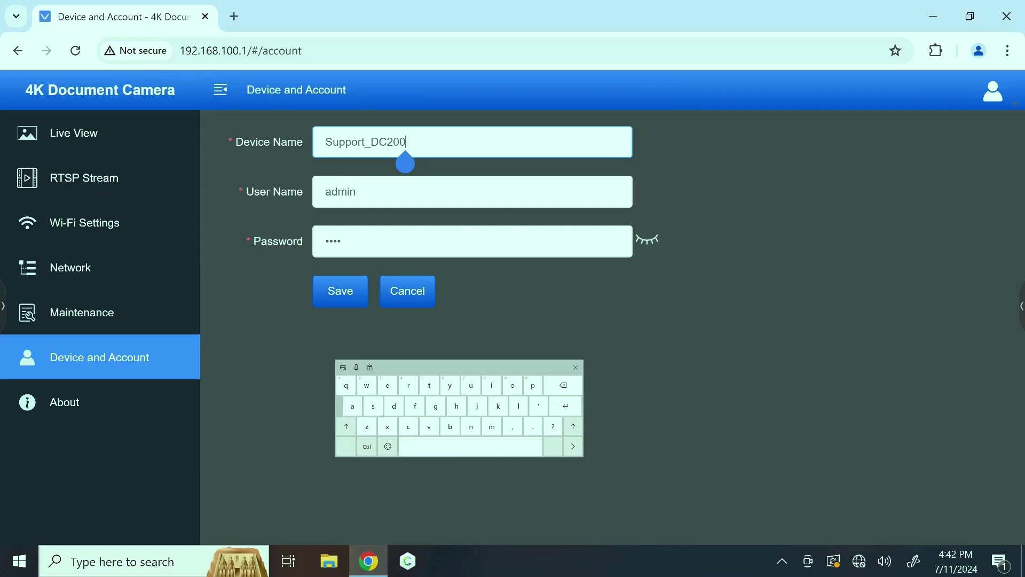
{"action": "left_click", "coordinate": [340, 291]}
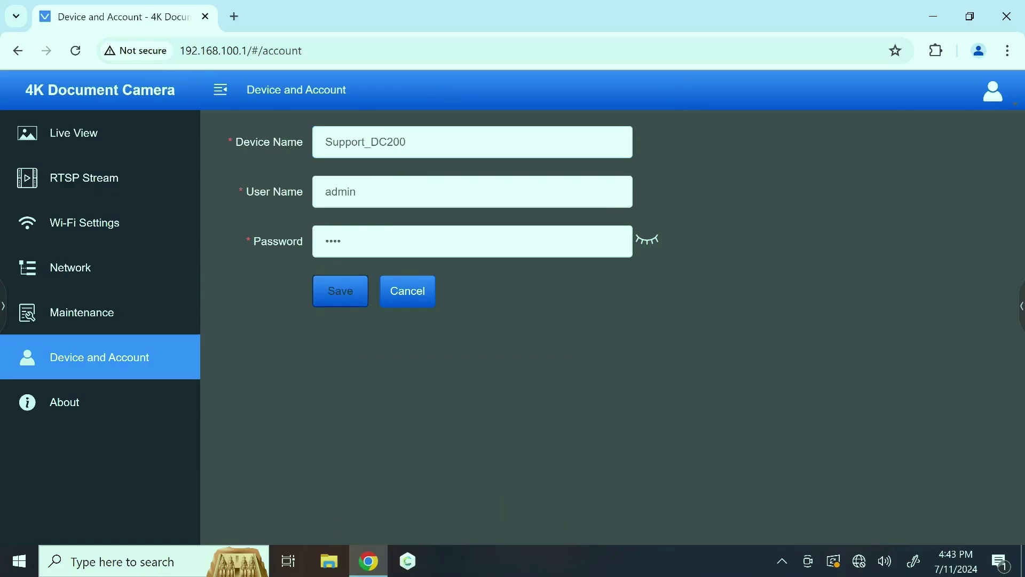
{"action": "left_click", "coordinate": [85, 222]}
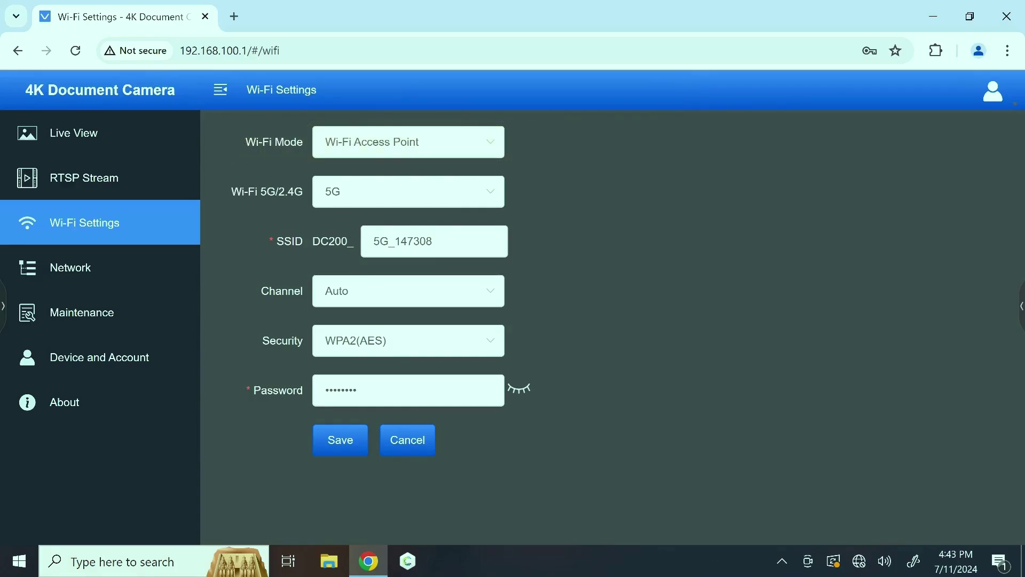
Set Wi-Fi Mode to Client and connect to ClearTouch Support, entering its password
{"action": "left_click", "coordinate": [408, 141]}
{"action": "left_click", "coordinate": [345, 212]}
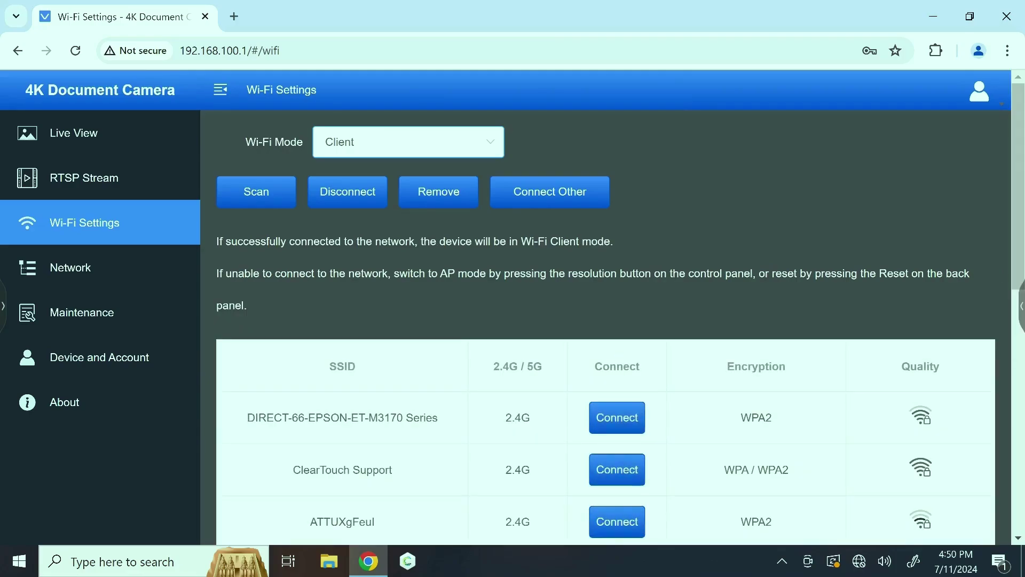
{"action": "scroll", "coordinate": [606, 320], "scroll_direction": "down", "scroll_amount": 5}
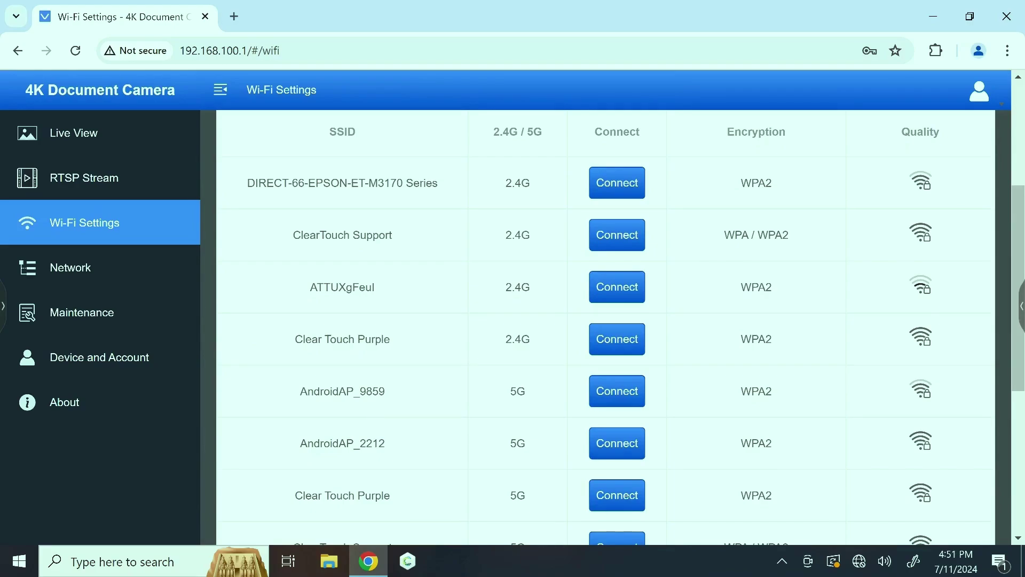
{"action": "left_click", "coordinate": [616, 235]}
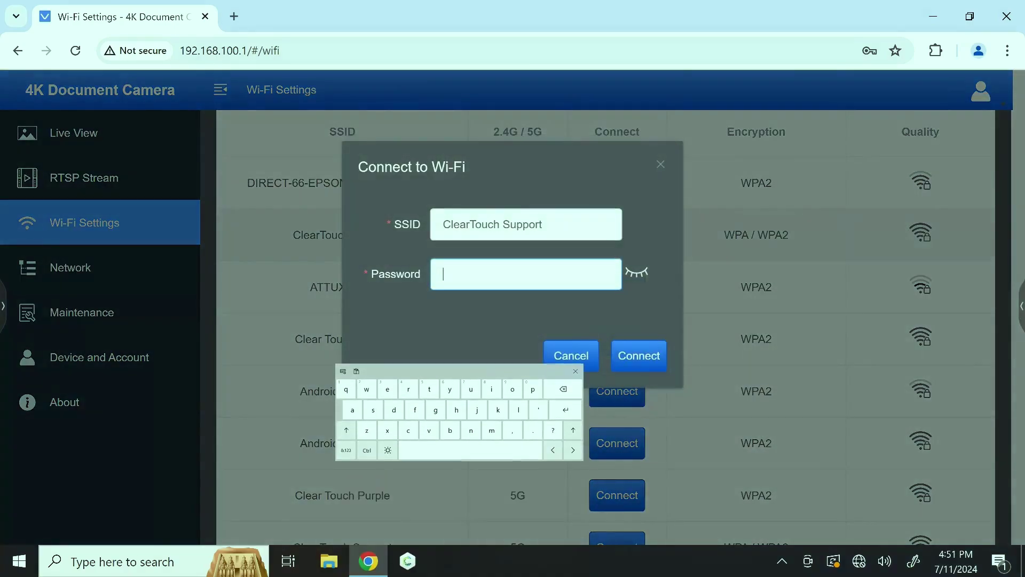
{"action": "left_click", "coordinate": [459, 374]}
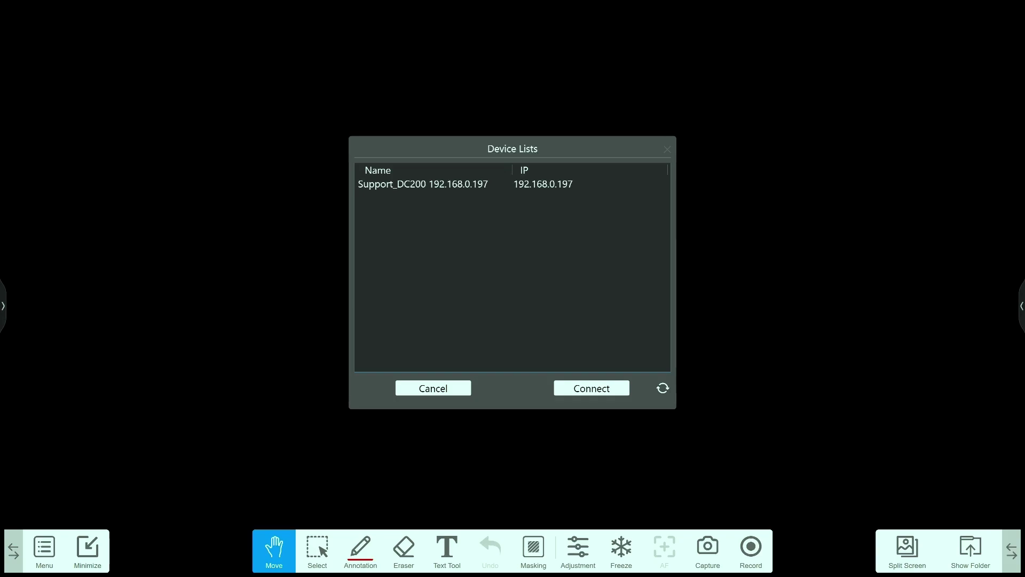
Select the Support_DC200 row at 192.168.0.197 in Device Lists
{"action": "left_click", "coordinate": [423, 184]}
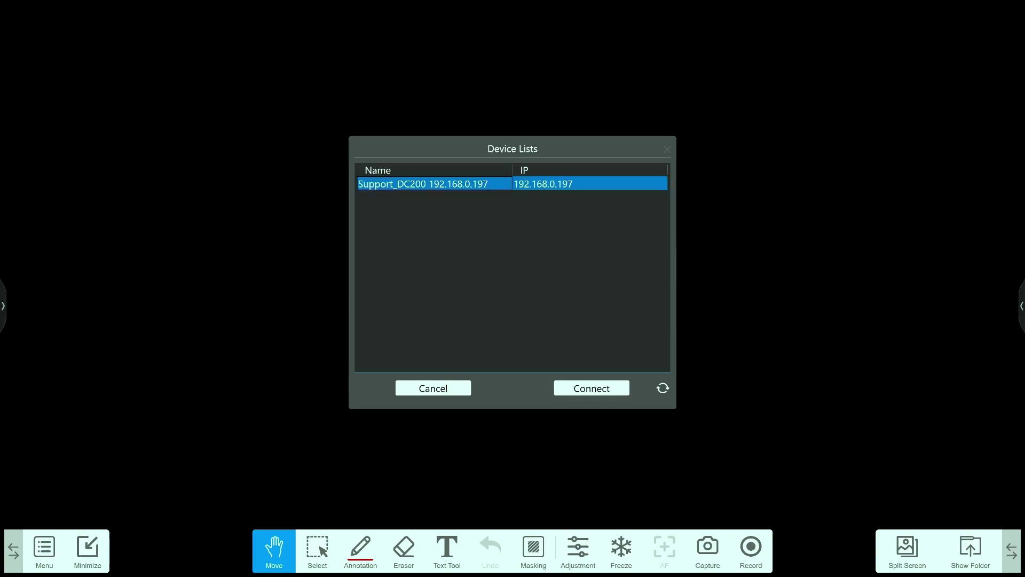